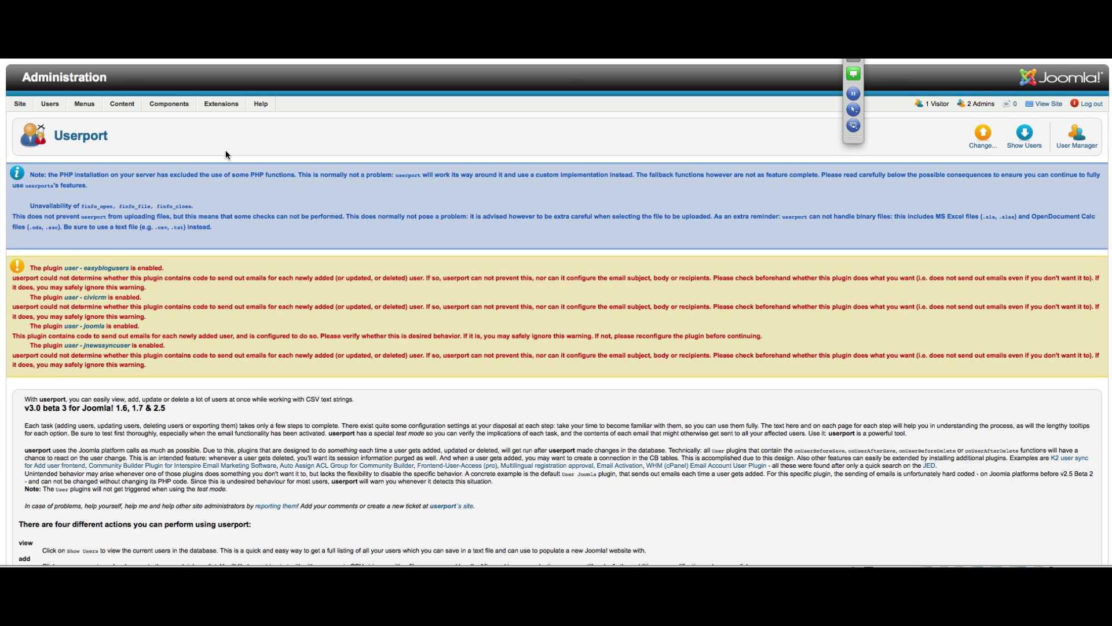
Open the Userport component page and review its instructions for adding users.
mouse_move(165, 107)
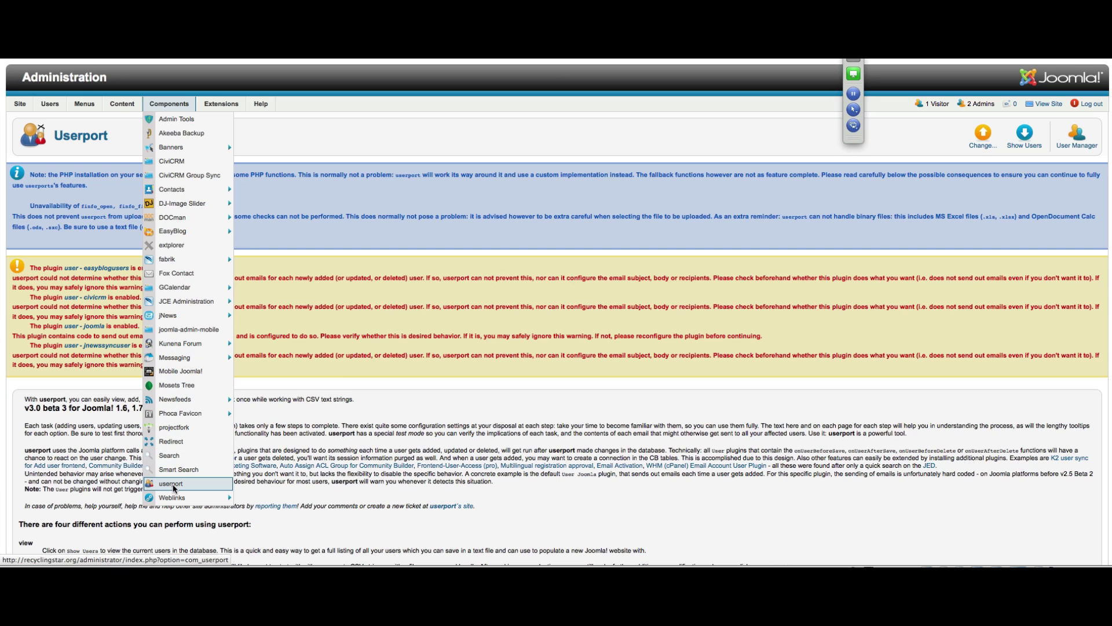
left_click(174, 488)
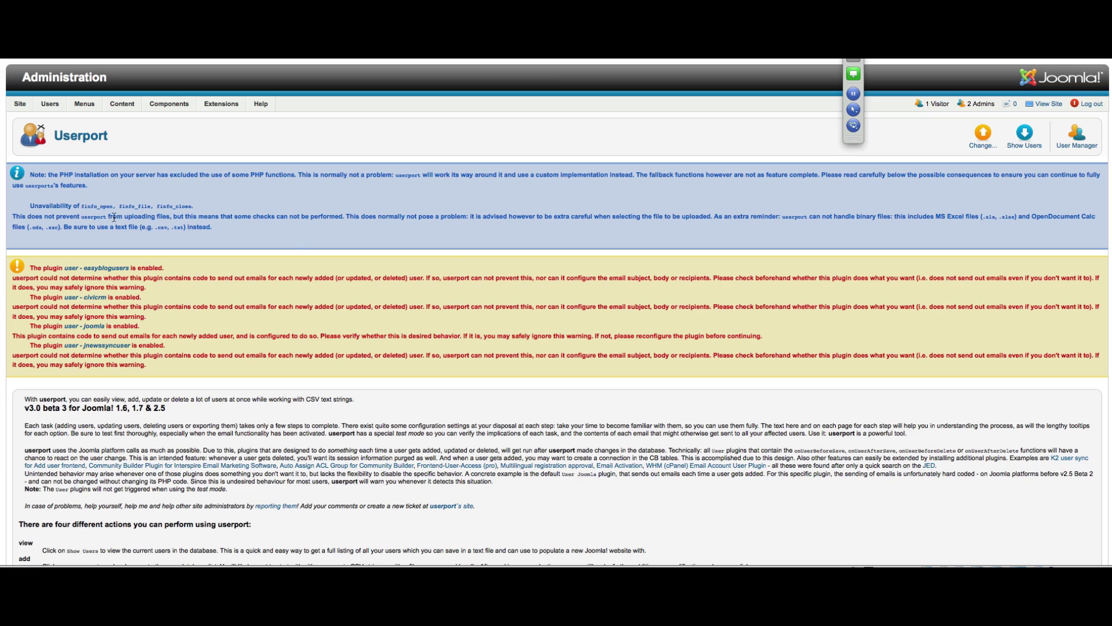
scroll(179, 165, "down", 5)
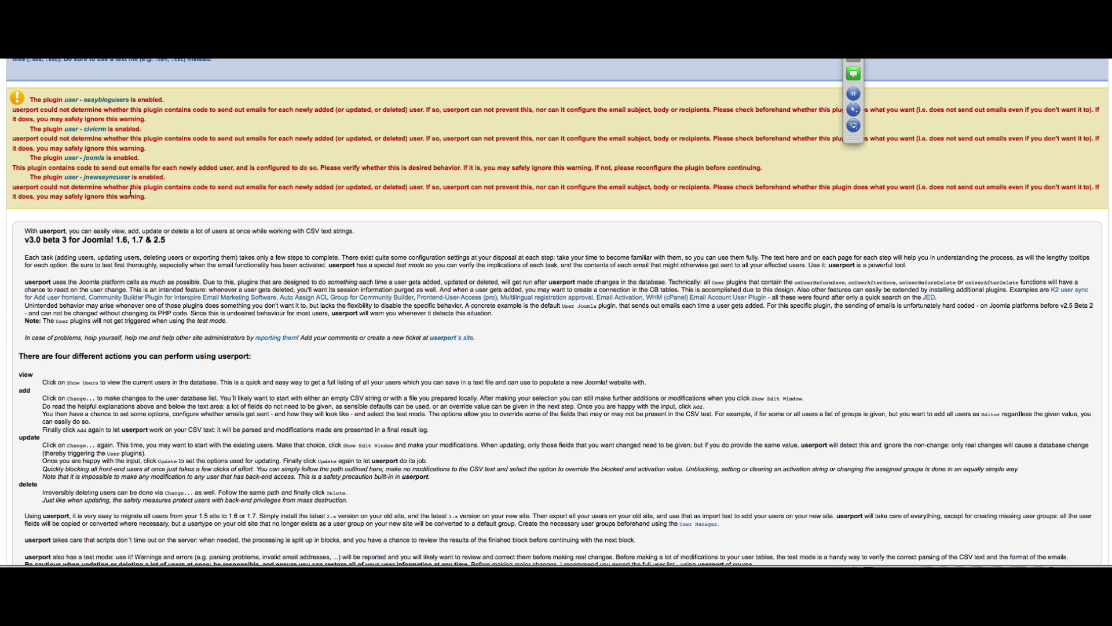
scroll(556, 311, "down", 3)
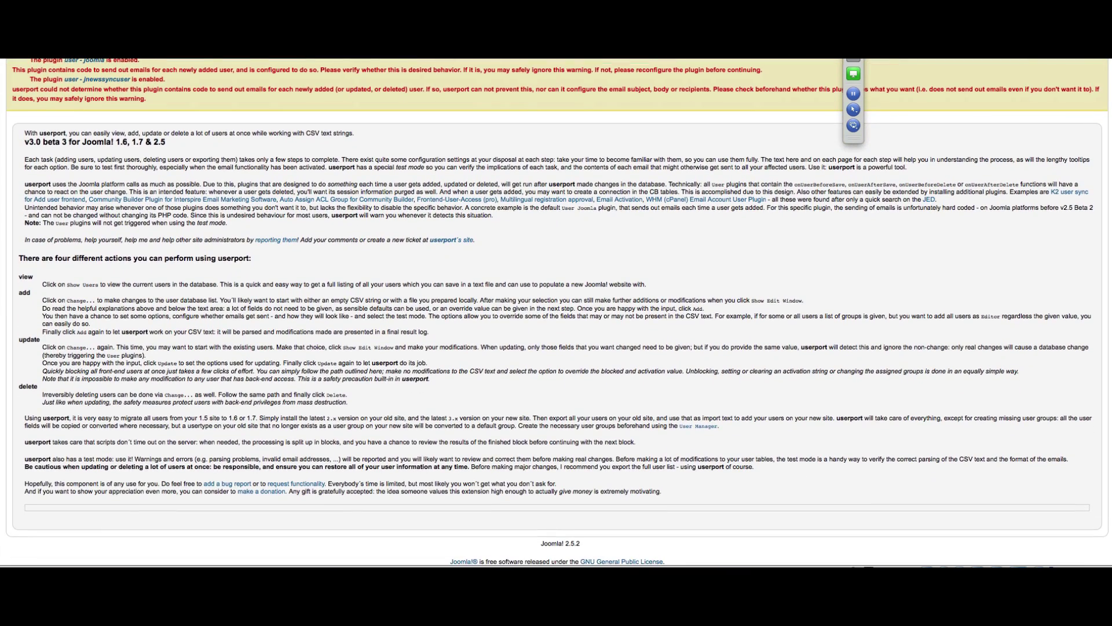
scroll(826, 315, "down", 1)
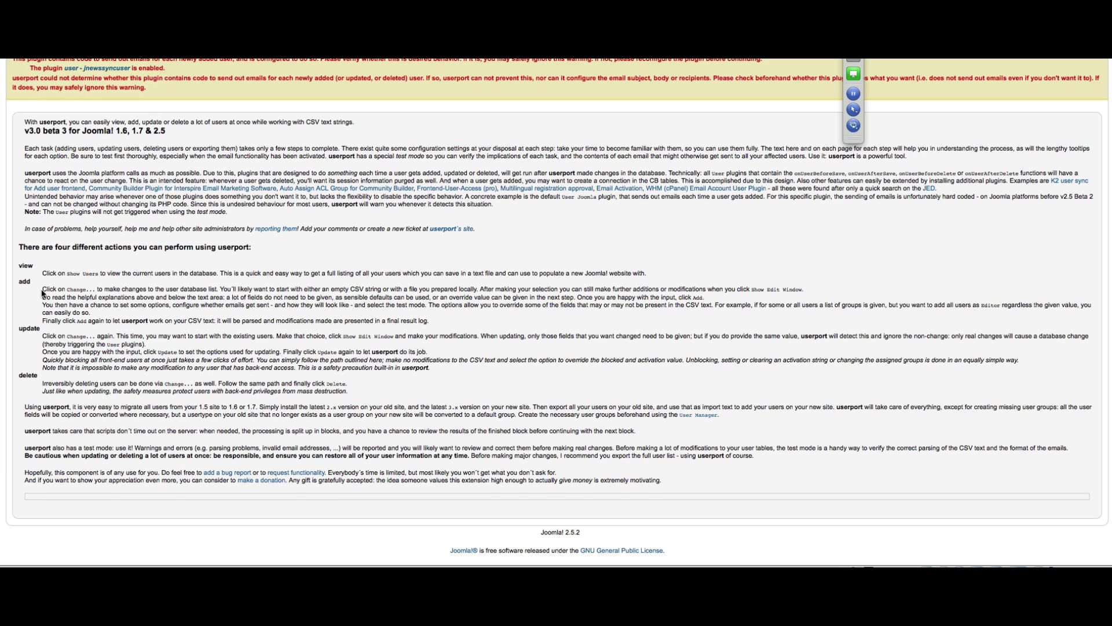
left_click_drag(43, 290, 494, 291)
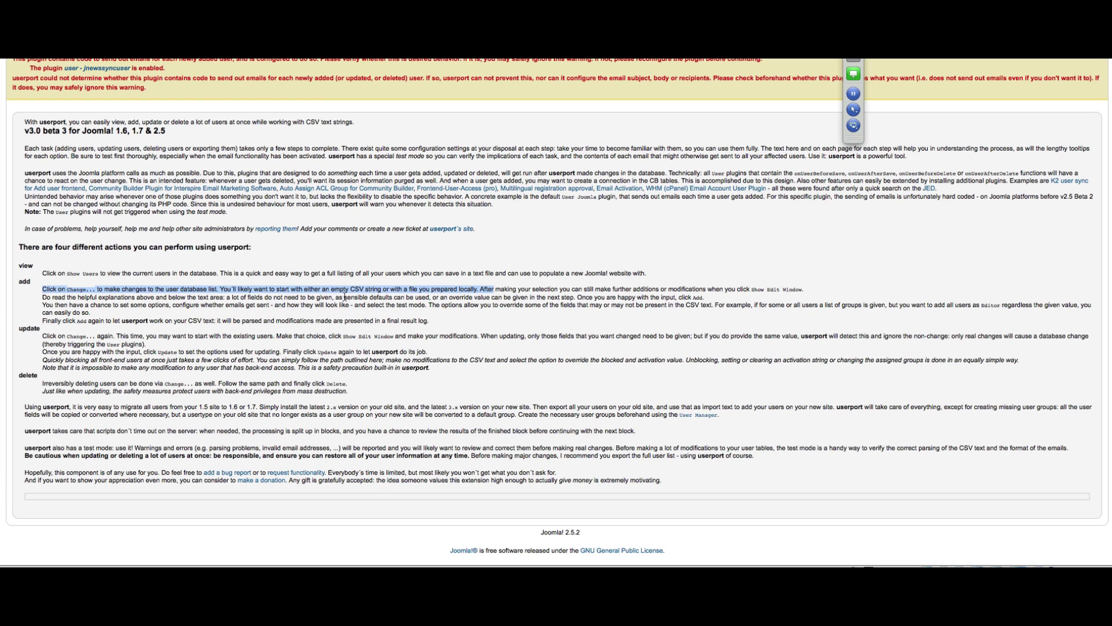
scroll(987, 137, "up", 5)
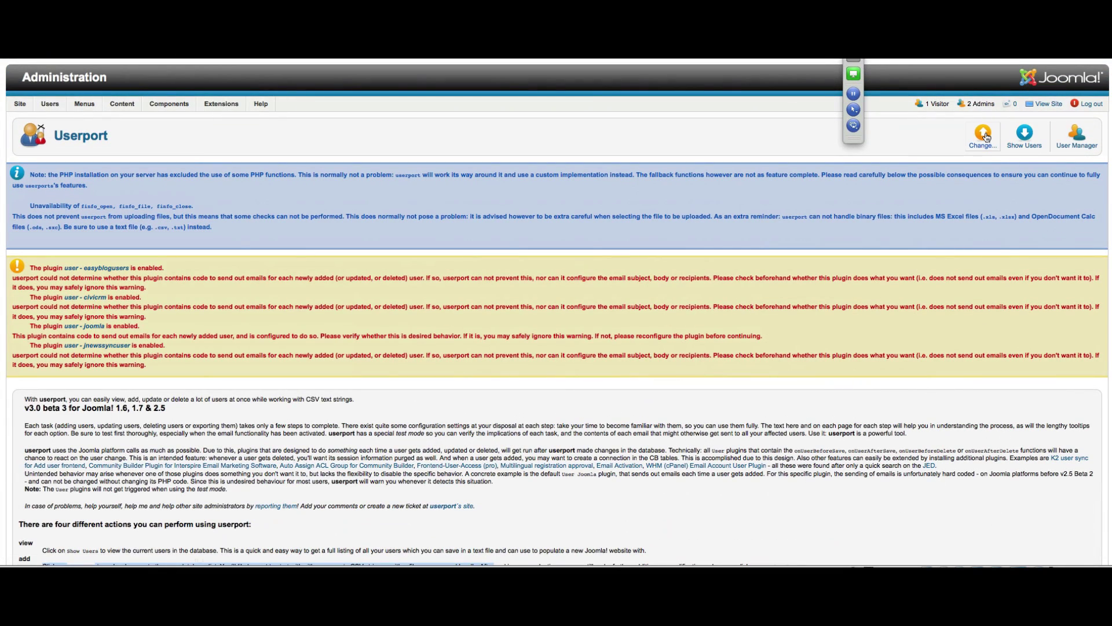
Start the change from a selected file's contents, choosing the practice user-import CSV.
left_click(985, 135)
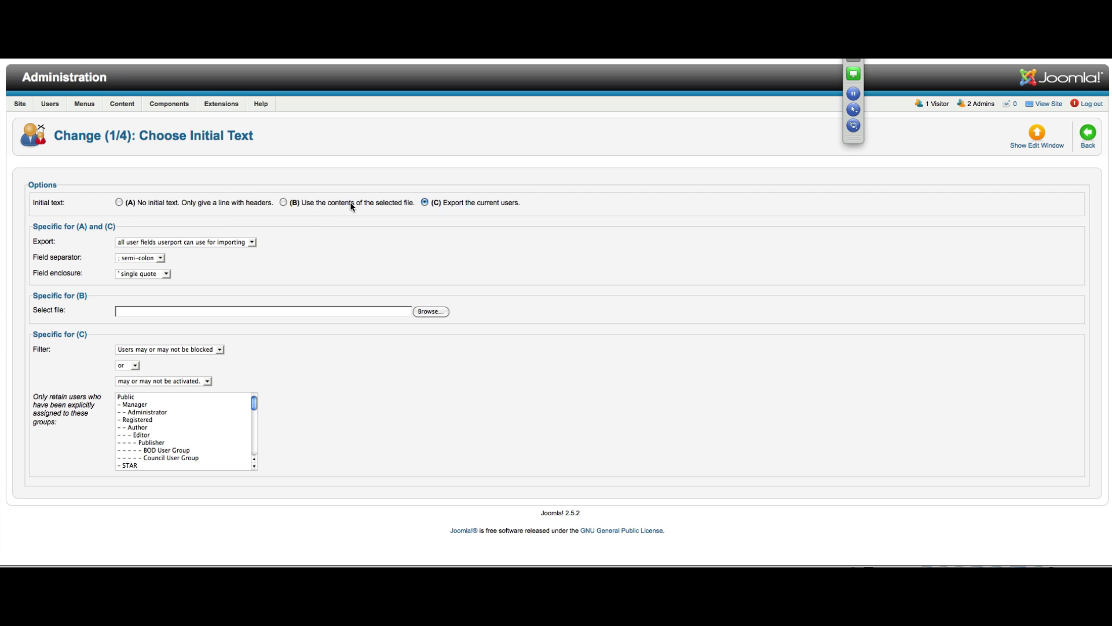
left_click(282, 202)
left_click(435, 314)
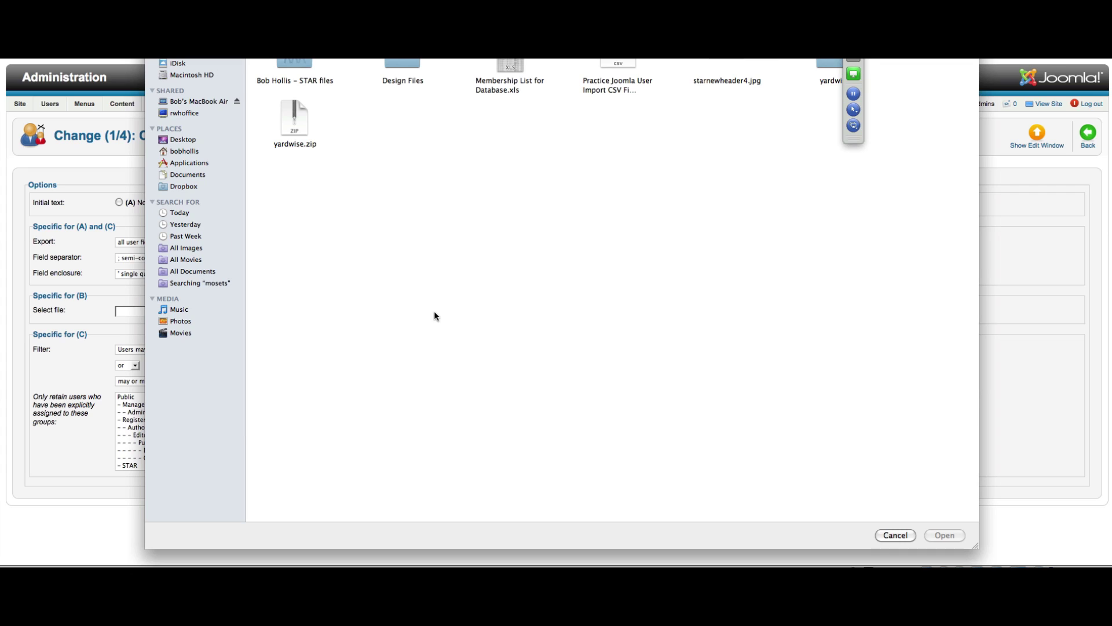
left_click(618, 63)
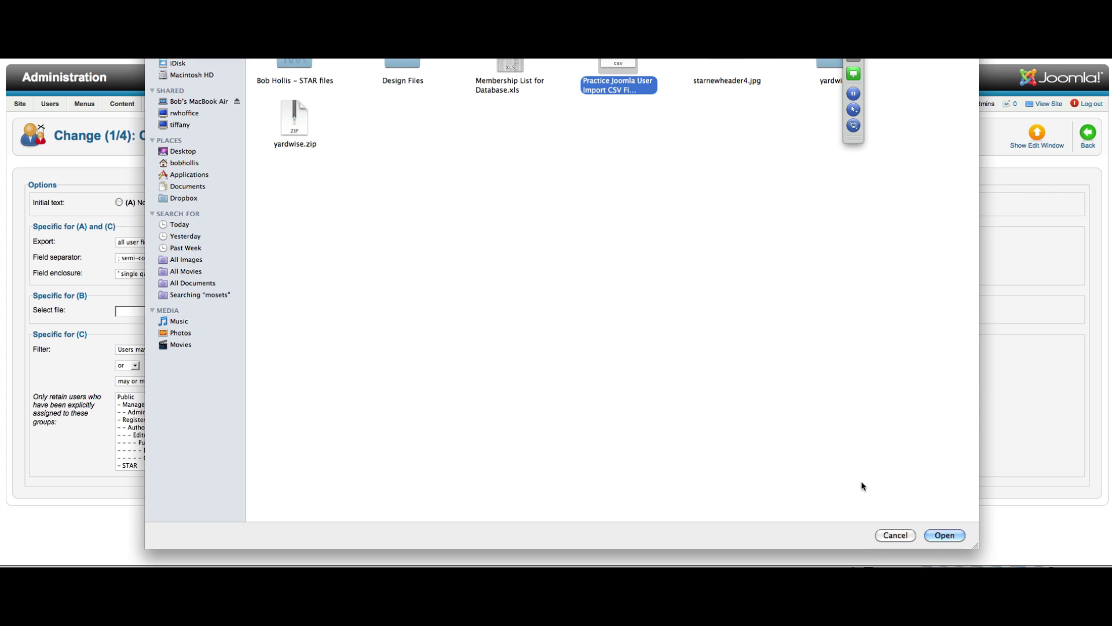
left_click(940, 534)
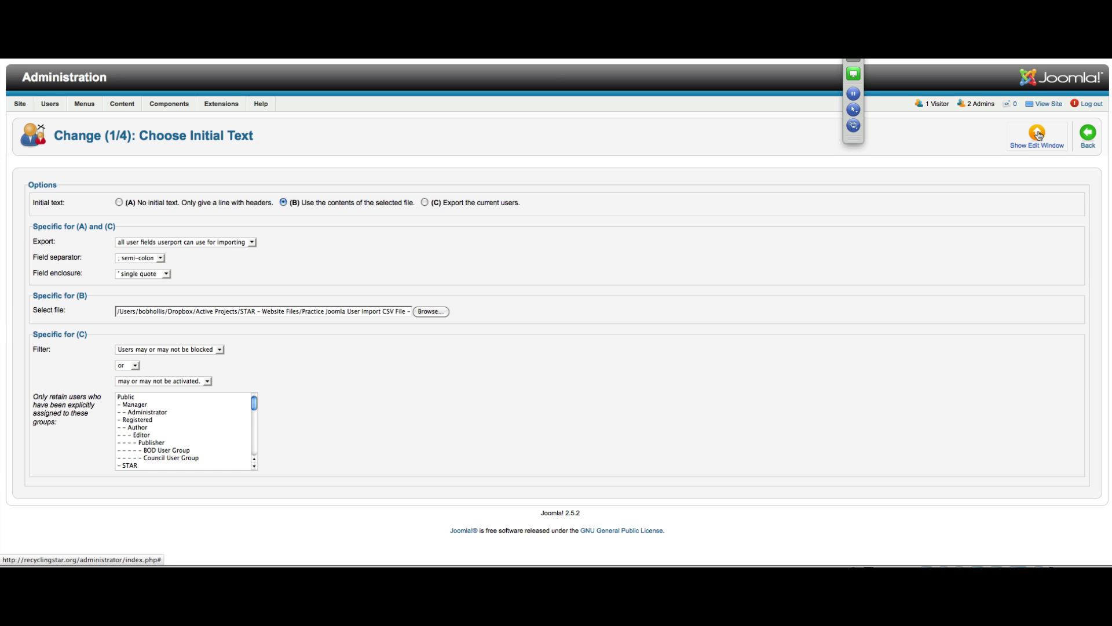
Load the CSV text and correct its header from 'Name' and 'pw' to 'name' and 'password'.
left_click(1037, 134)
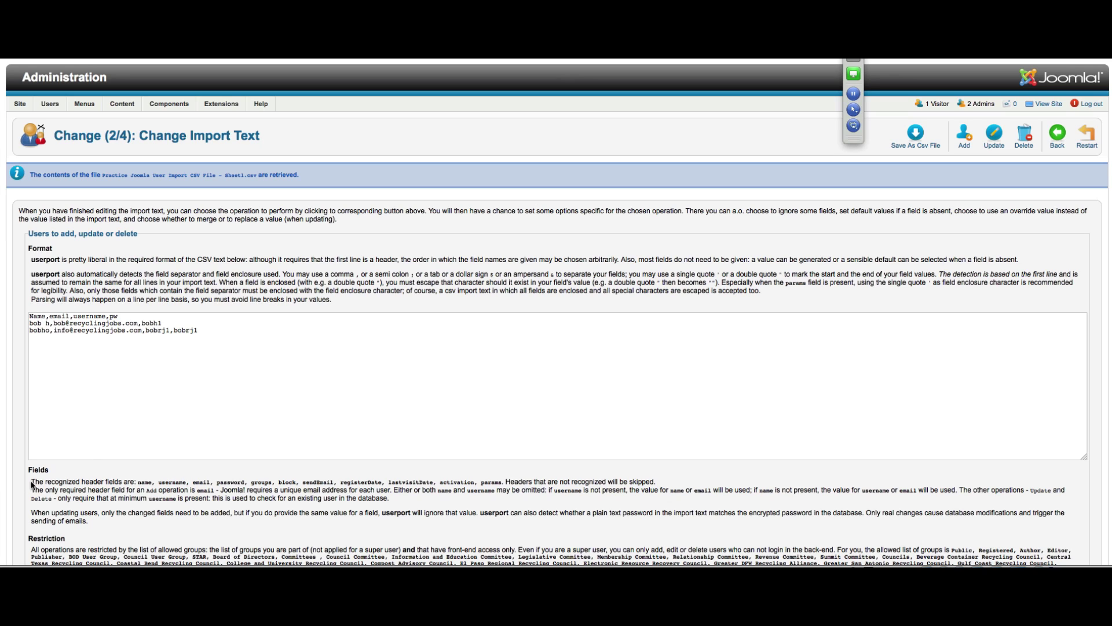
left_click_drag(32, 484, 508, 488)
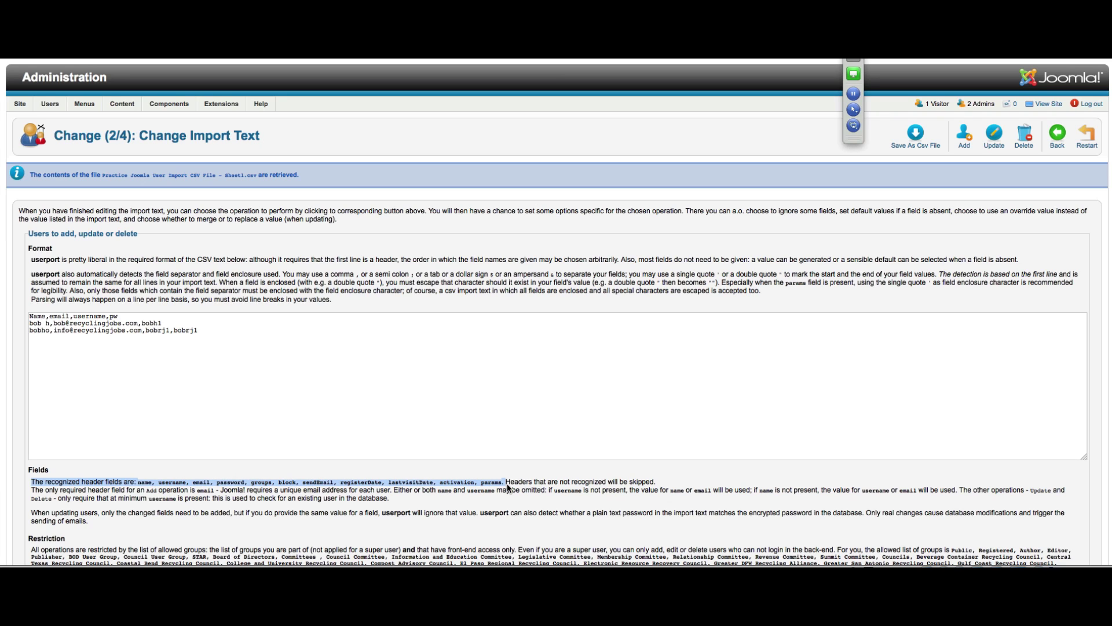
left_click(33, 317)
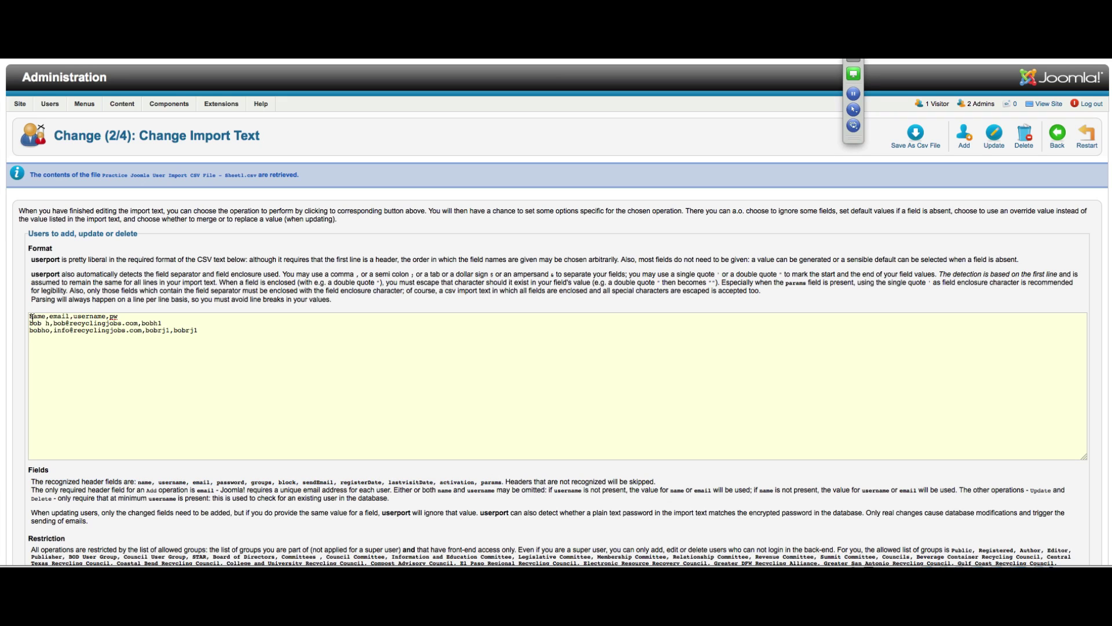
key("BackSpace")
type("n")
left_click(113, 317)
type("assword")
left_click_drag(109, 317, 176, 313)
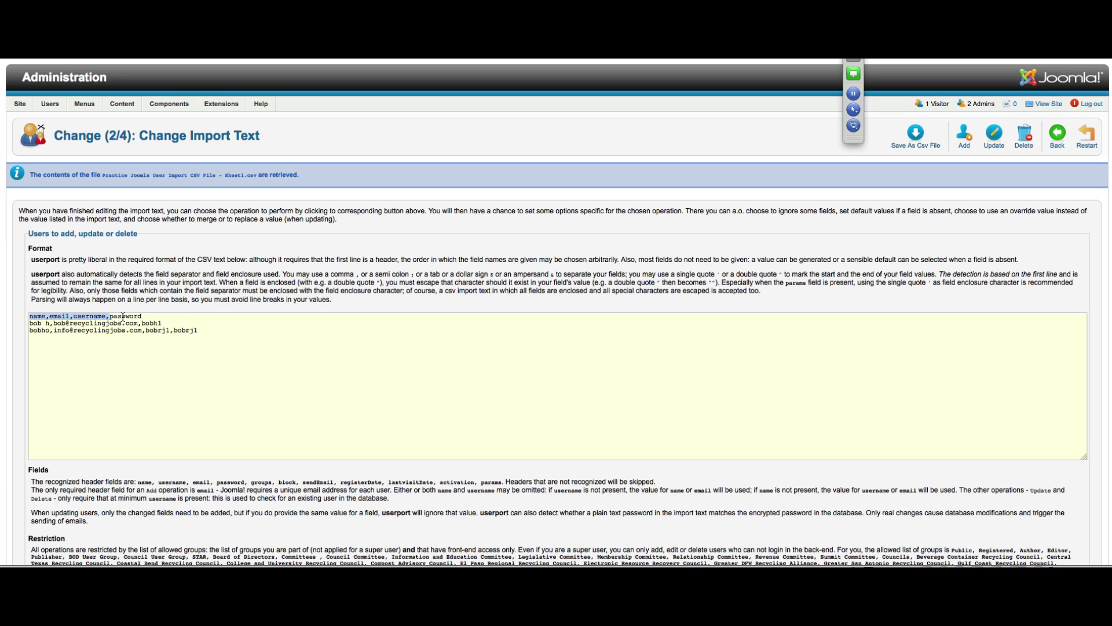
left_click(126, 317)
scroll(1102, 338, "down", 5)
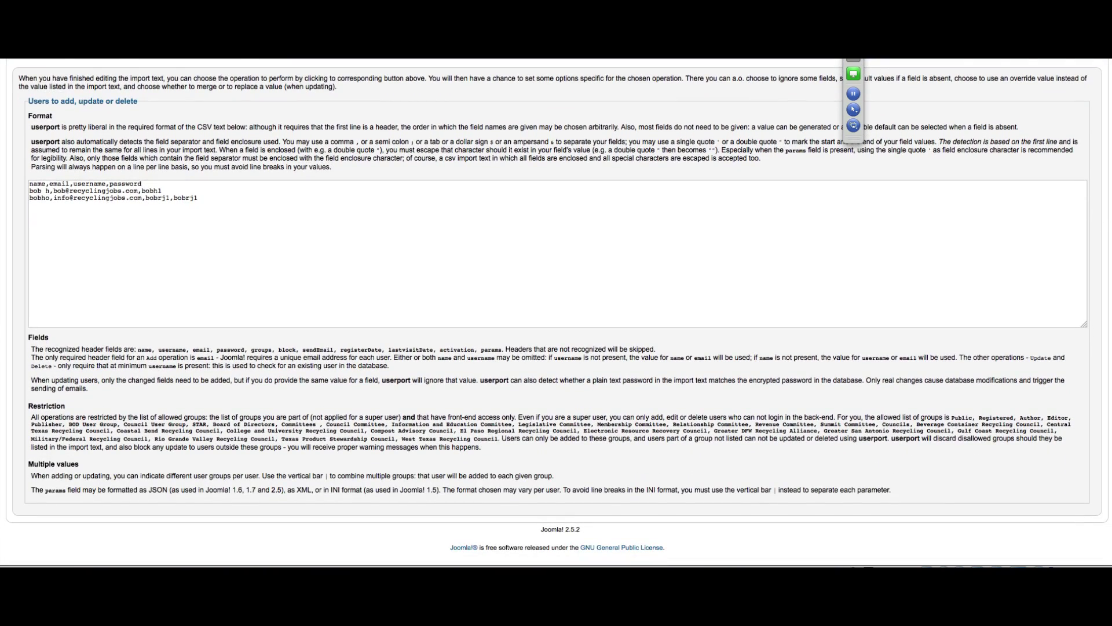
scroll(1102, 339, "up", 3)
scroll(1103, 338, "up", 3)
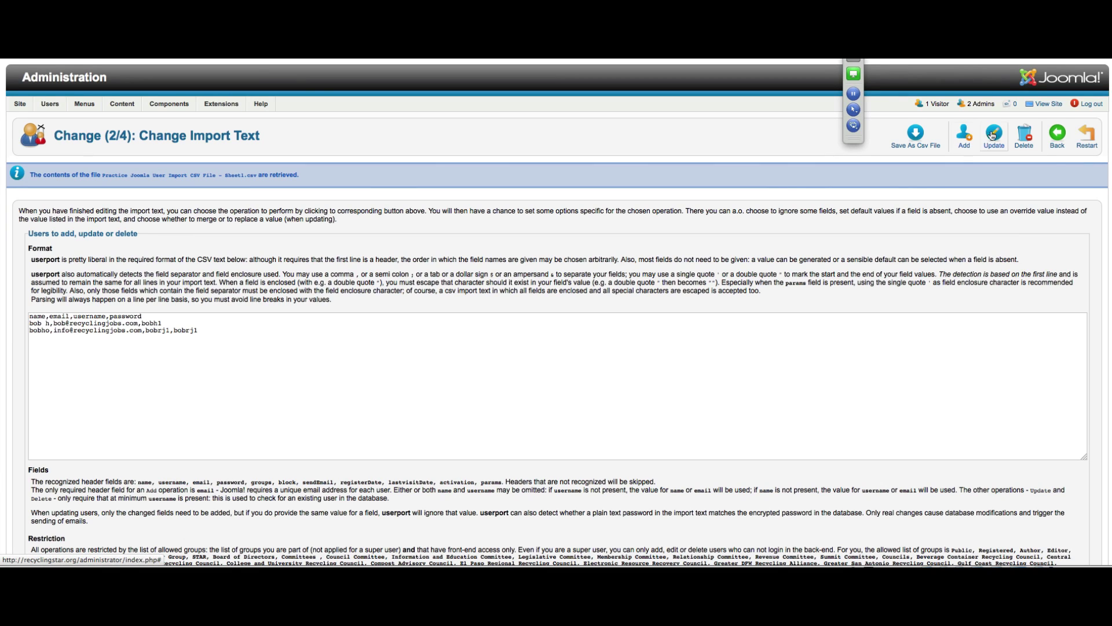
Proceed to the add options with Add and set Enable test mode to No.
left_click(965, 136)
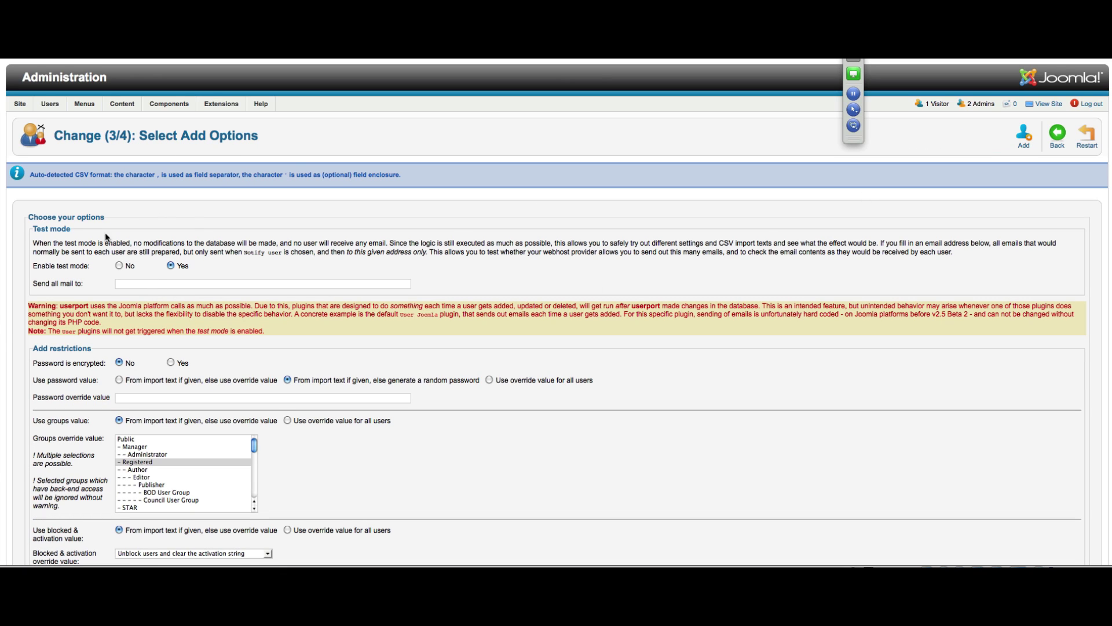
left_click(120, 266)
scroll(199, 185, "down", 5)
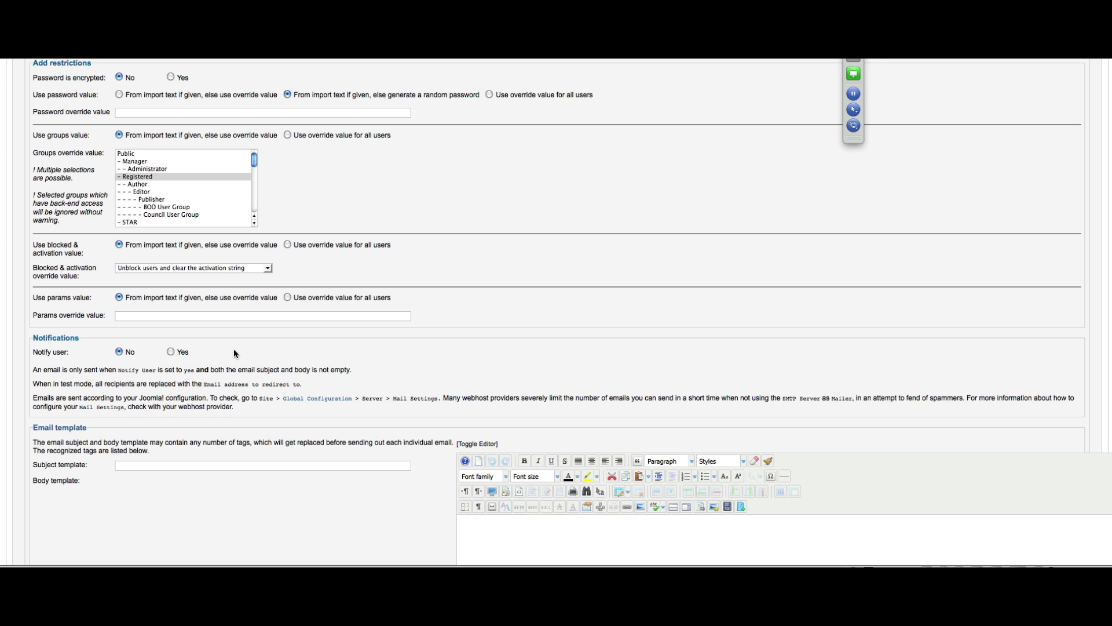
Set Notify user to Yes and switch the body template to a plain text box.
left_click(171, 352)
scroll(1060, 266, "down", 5)
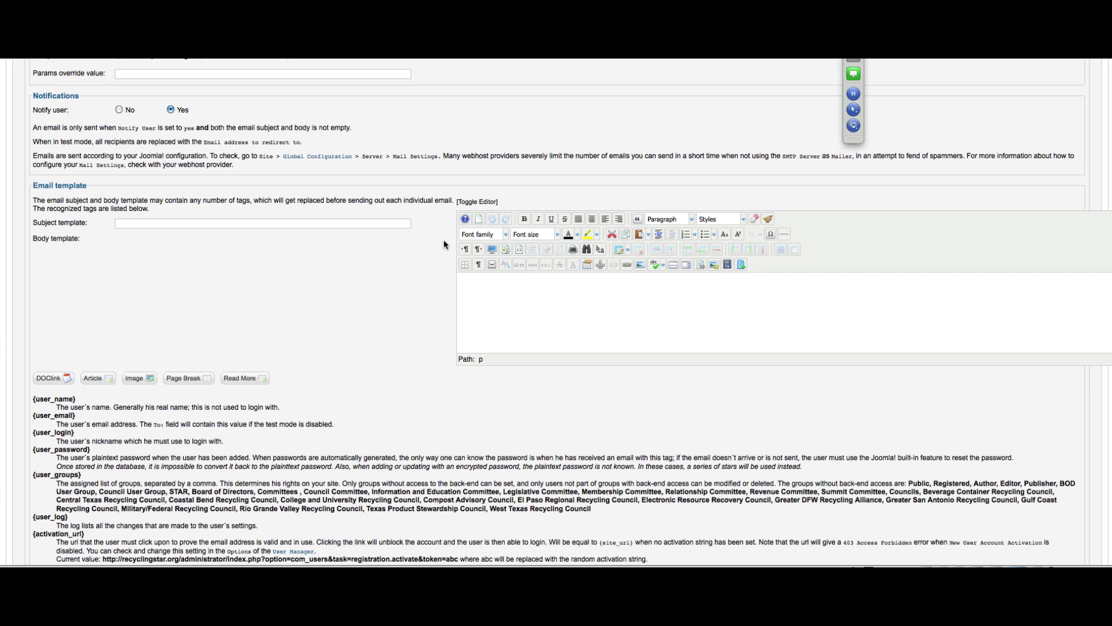
left_click(478, 203)
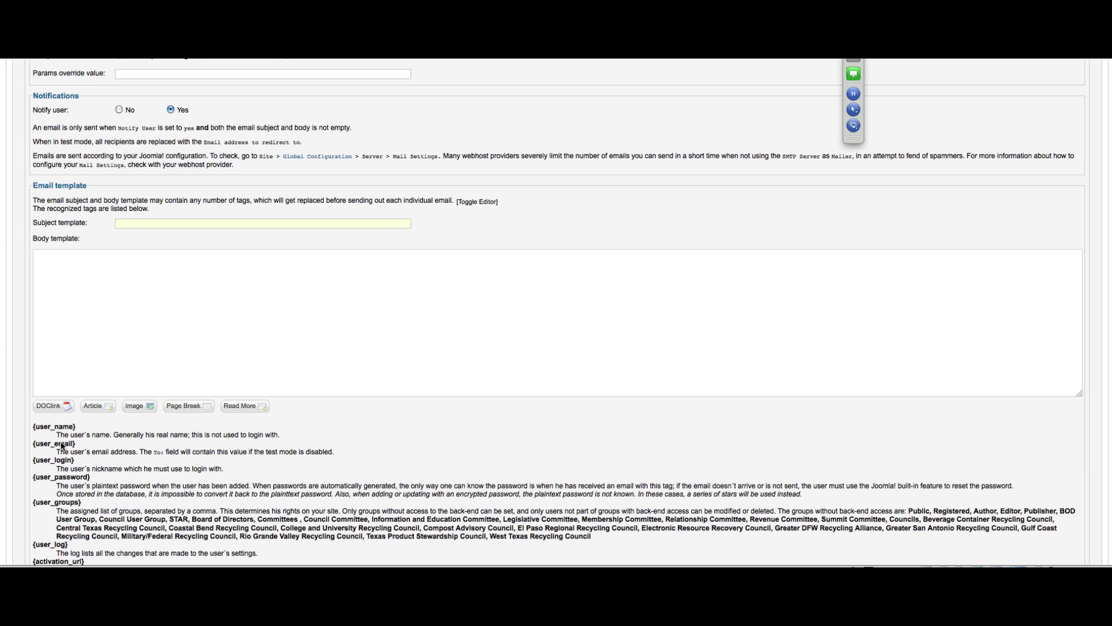
Fill the subject template with '{user_name} email db test' using the copied tag.
left_click_drag(76, 427, 24, 429)
key("super+c")
left_click(171, 224)
key("super+v")
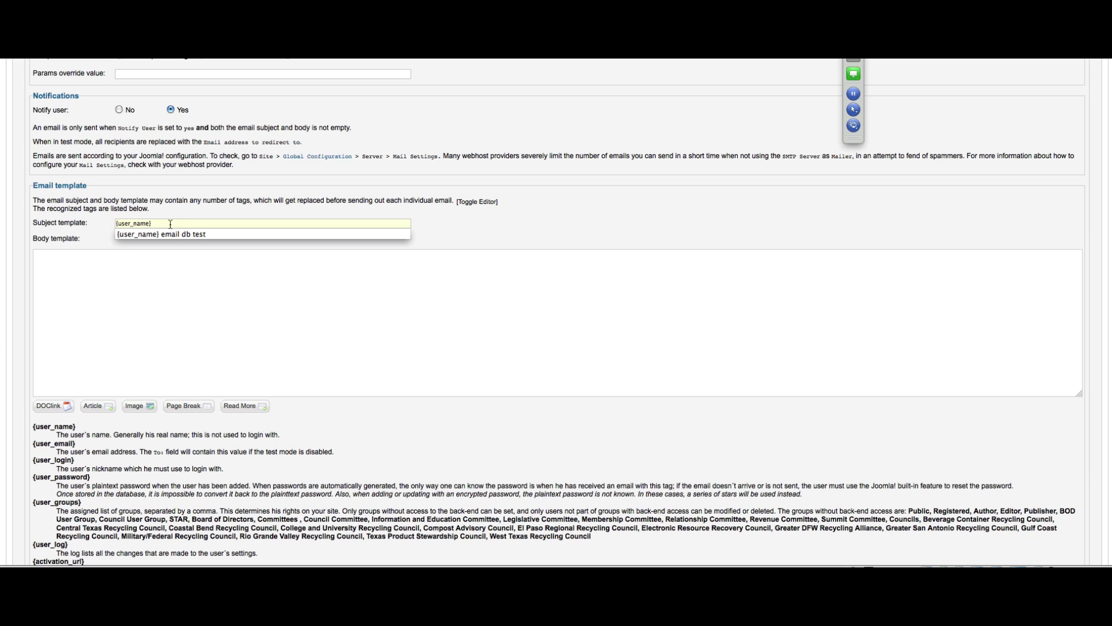
left_click(177, 230)
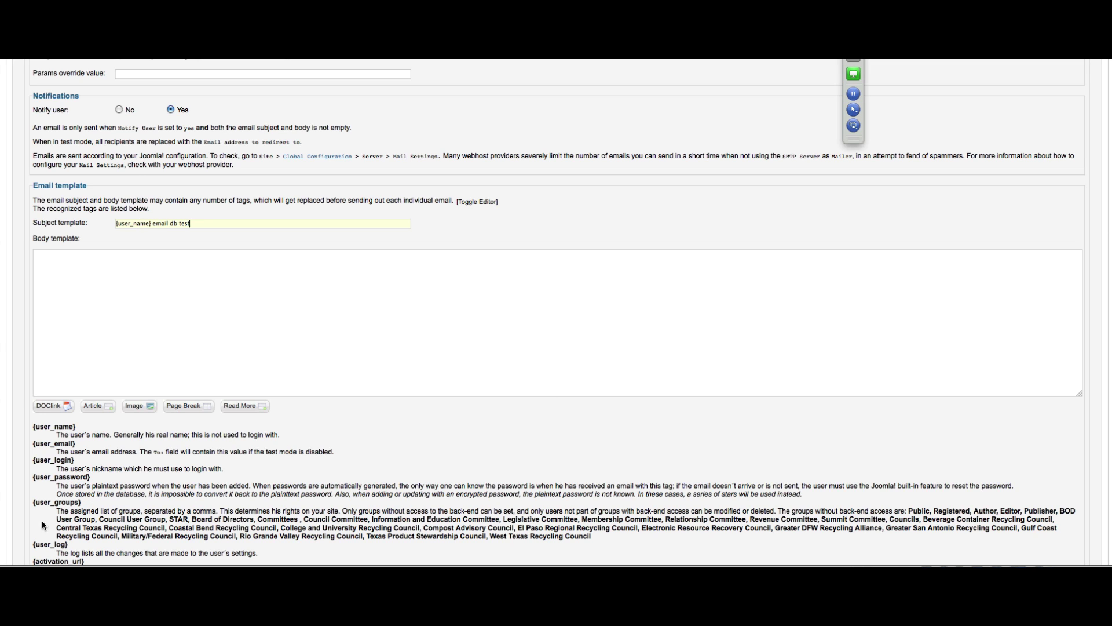
scroll(931, 427, "down", 5)
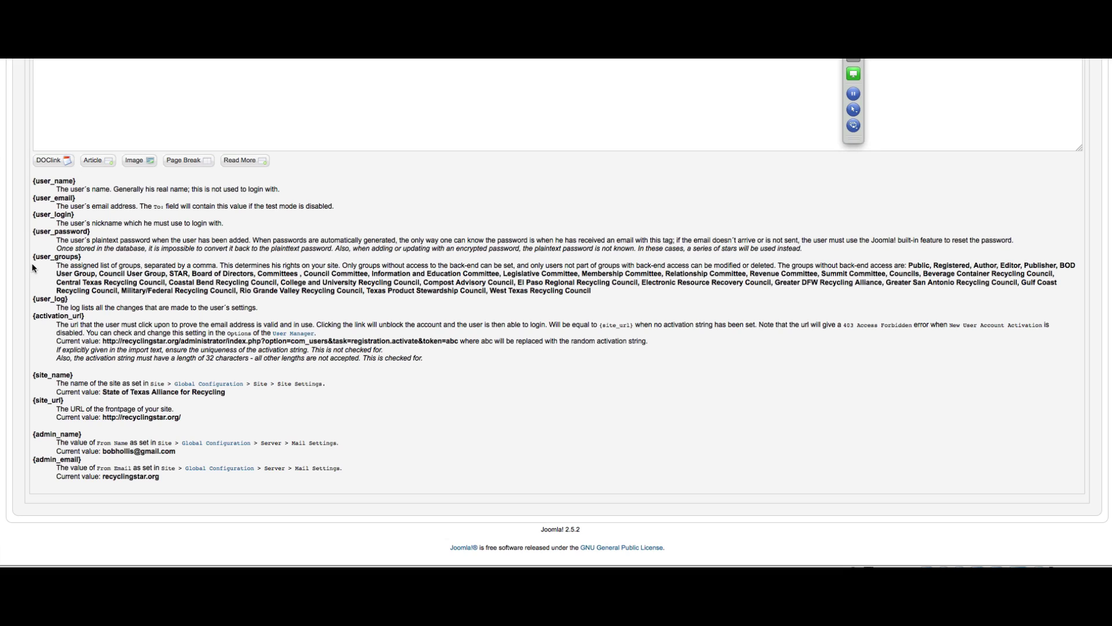
Start the body template with the greeting 'Dear {user_name}'.
left_click_drag(33, 183, 84, 184)
scroll(608, 451, "up", 6)
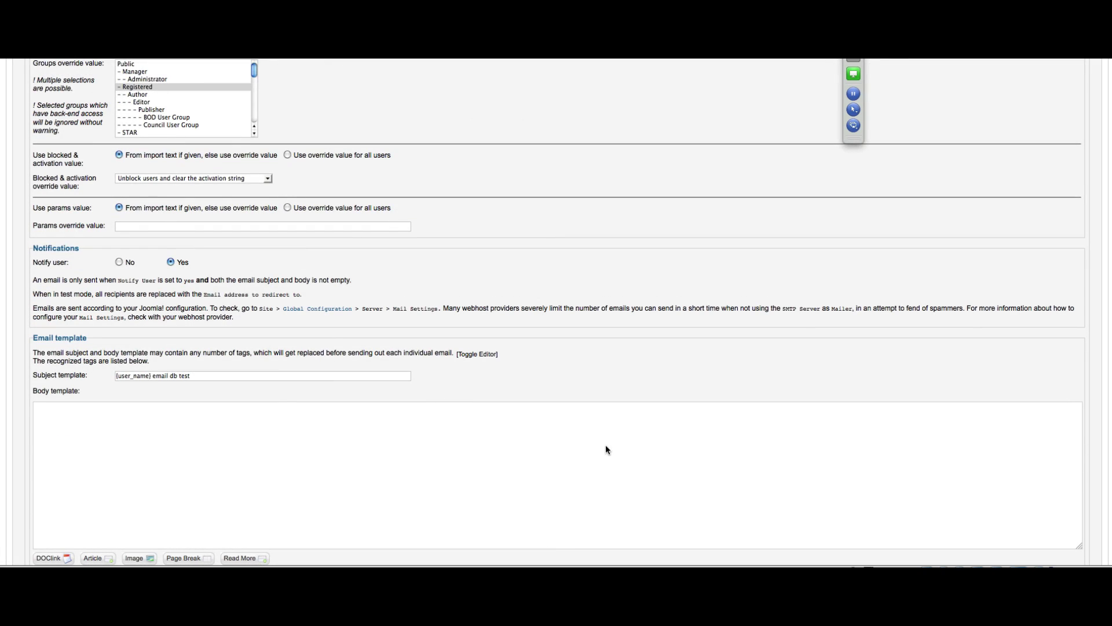
left_click(131, 434)
type("Dear {user_name},")
scroll(172, 396, "down", 5)
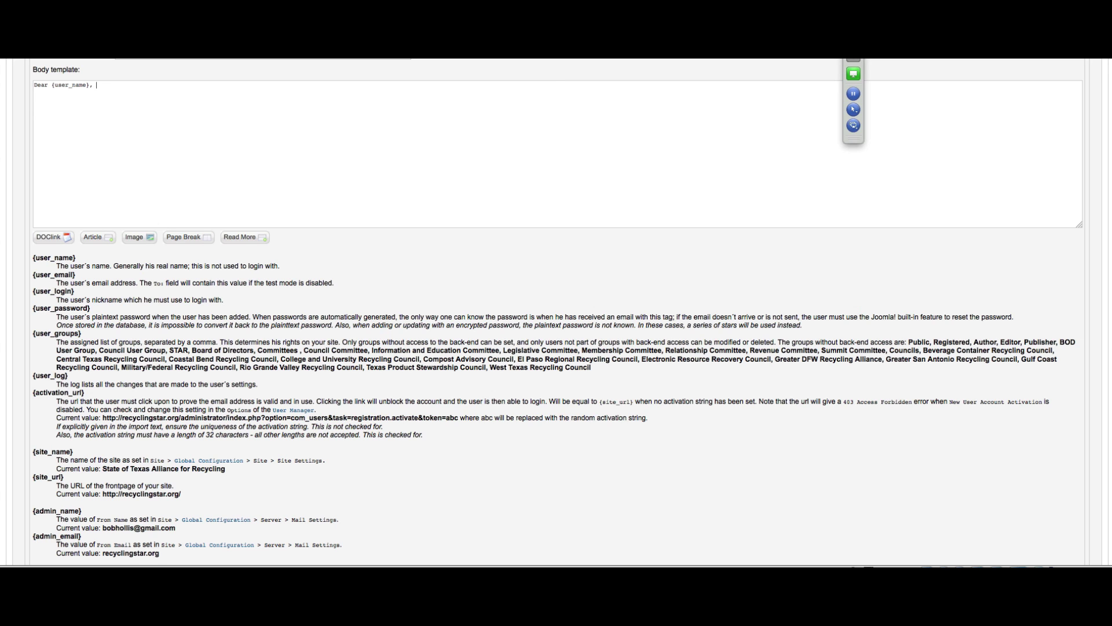
scroll(556, 313, "up", 5)
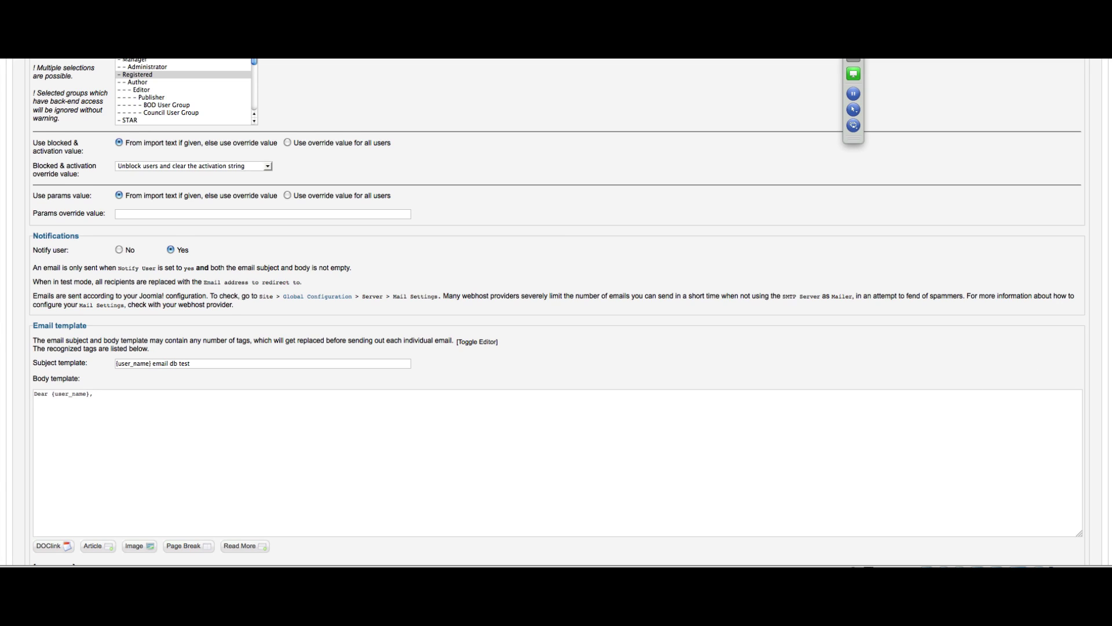
Run the import with Add; 2 lines are ignored because both users already exist.
scroll(114, 296, "down", 5)
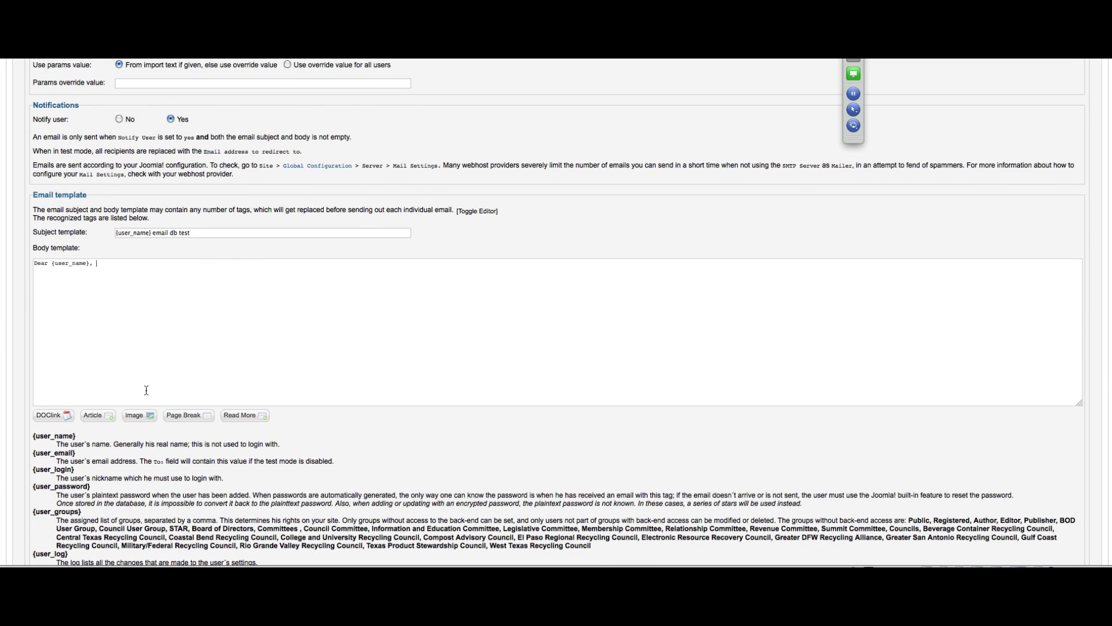
scroll(556, 313, "down", 9)
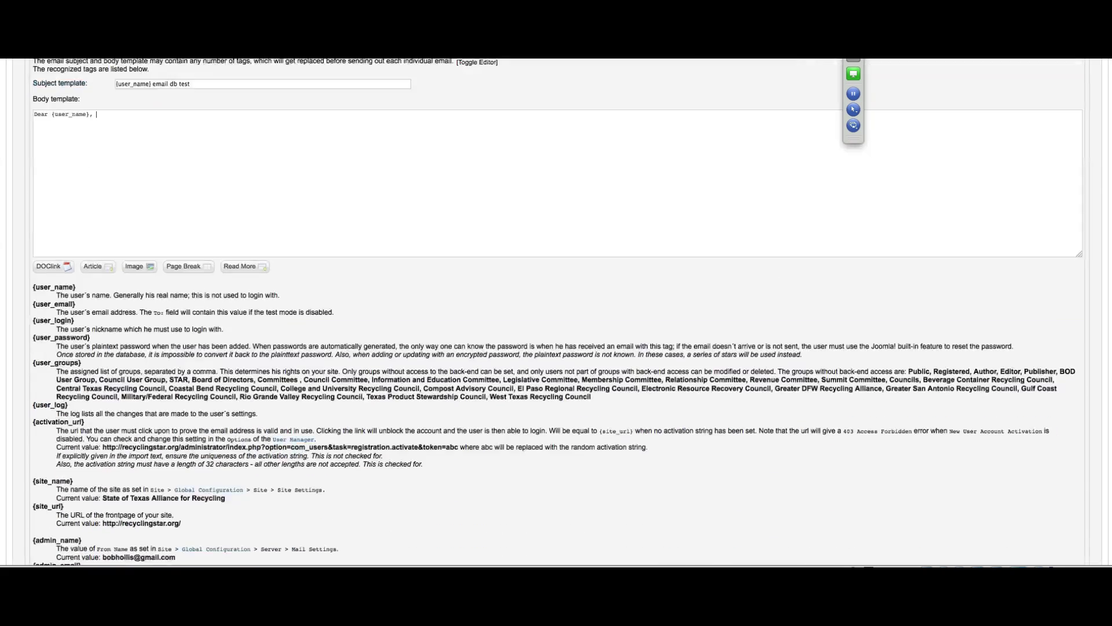
scroll(556, 313, "up", 20)
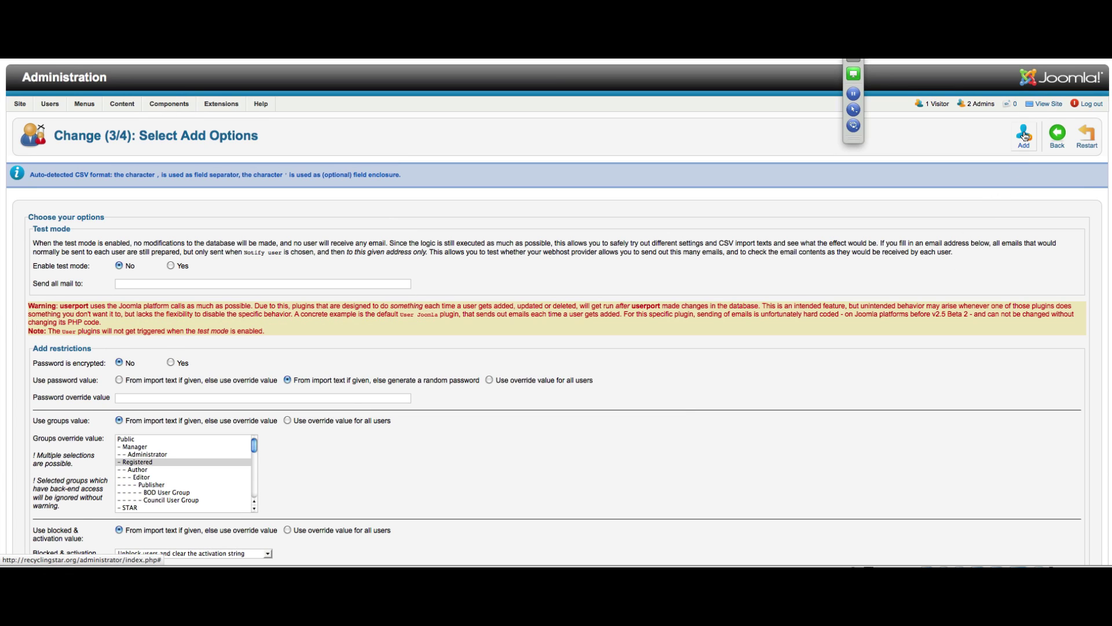
left_click(1024, 135)
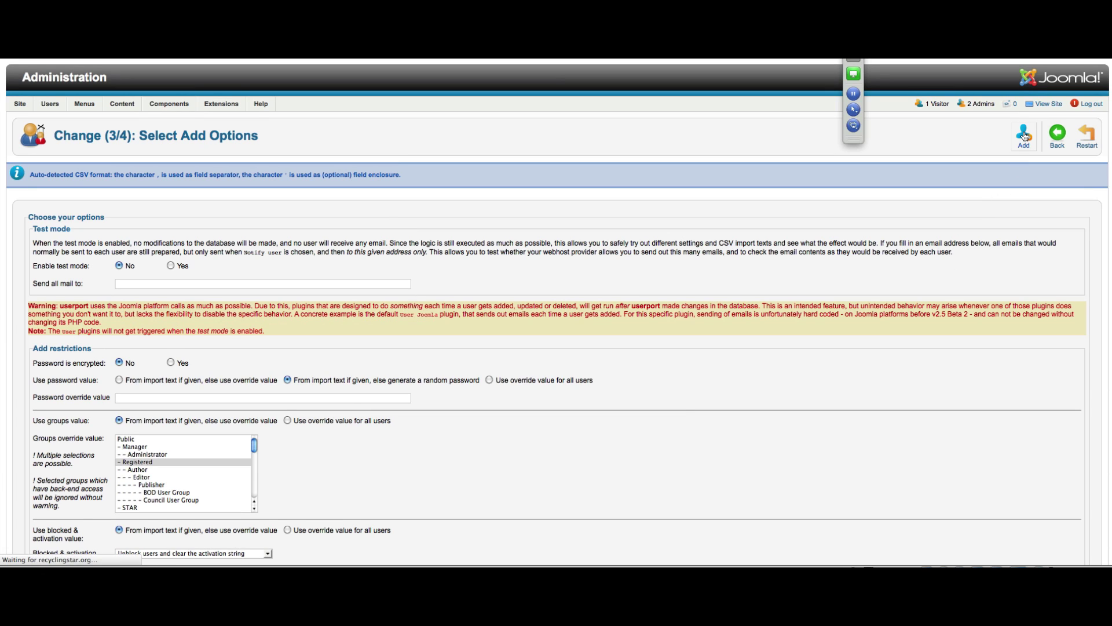